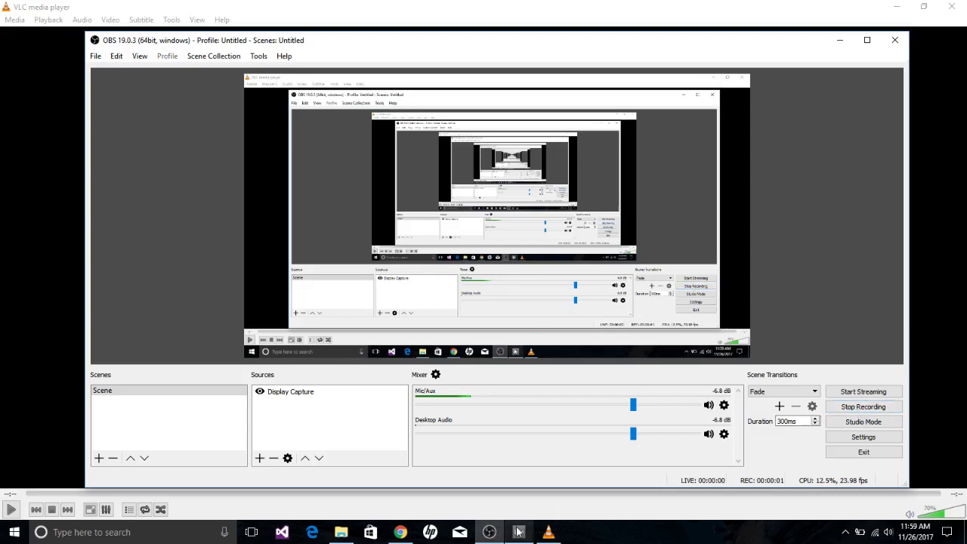
Bring Live forward and show the Session View mixer for the Kit-Core 808, Audio and MIDI tracks.
{"action": "left_click", "coordinate": [518, 532]}
{"action": "left_click", "coordinate": [364, 196]}
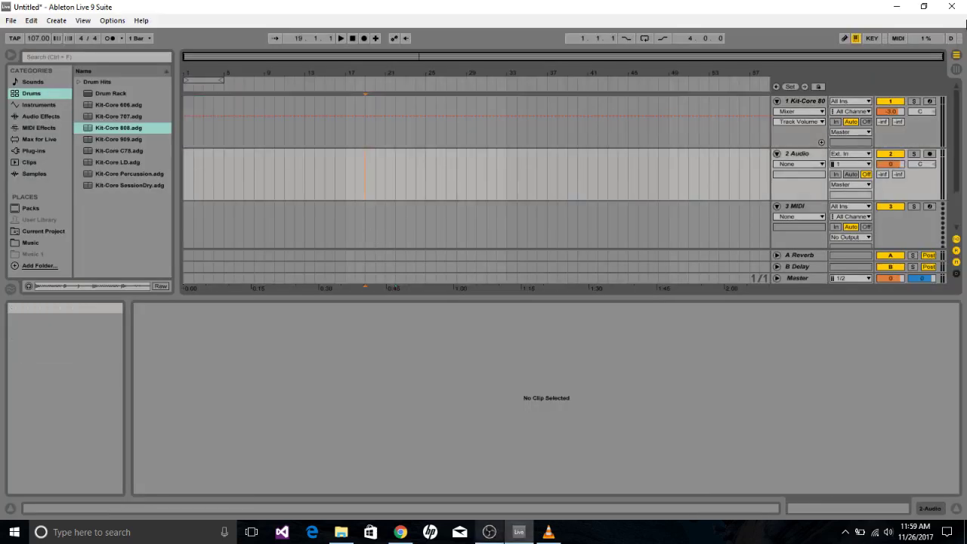
{"action": "left_click", "coordinate": [956, 68]}
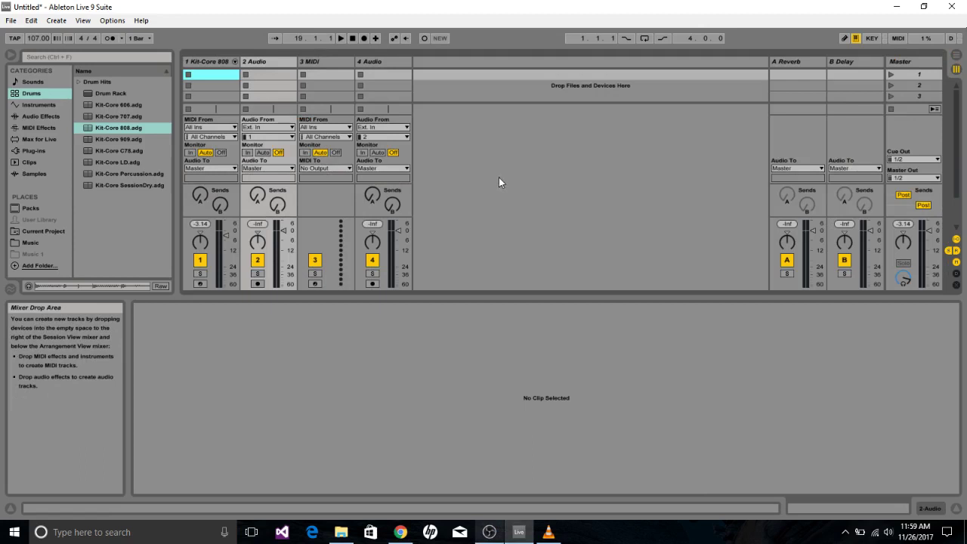
In Arrangement View, insert an empty MIDI clip over bars 1–5 of the Kit-Core 808 track.
{"action": "left_click", "coordinate": [957, 58]}
{"action": "left_click", "coordinate": [467, 154]}
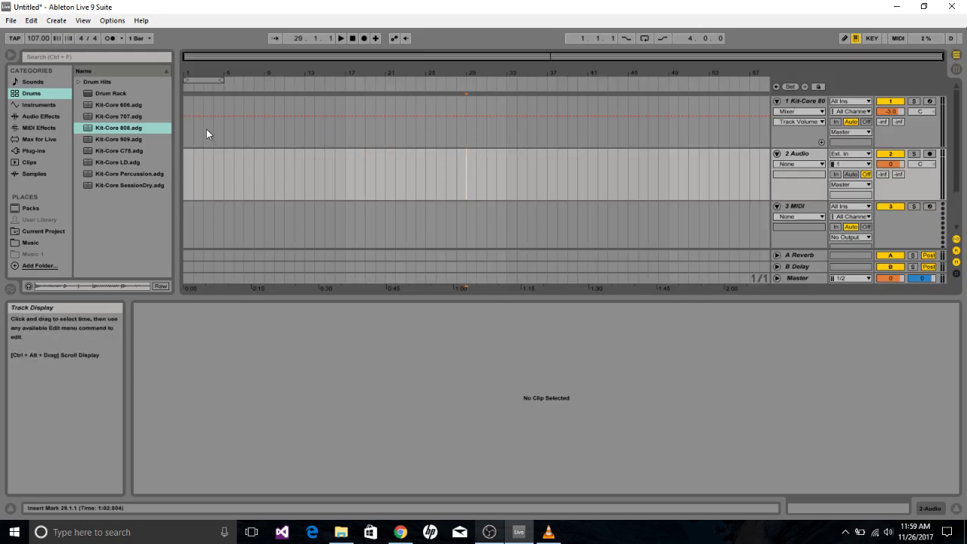
{"action": "left_click_drag", "start_coordinate": [187, 108], "coordinate": [222, 108]}
{"action": "right_click", "coordinate": [209, 107]}
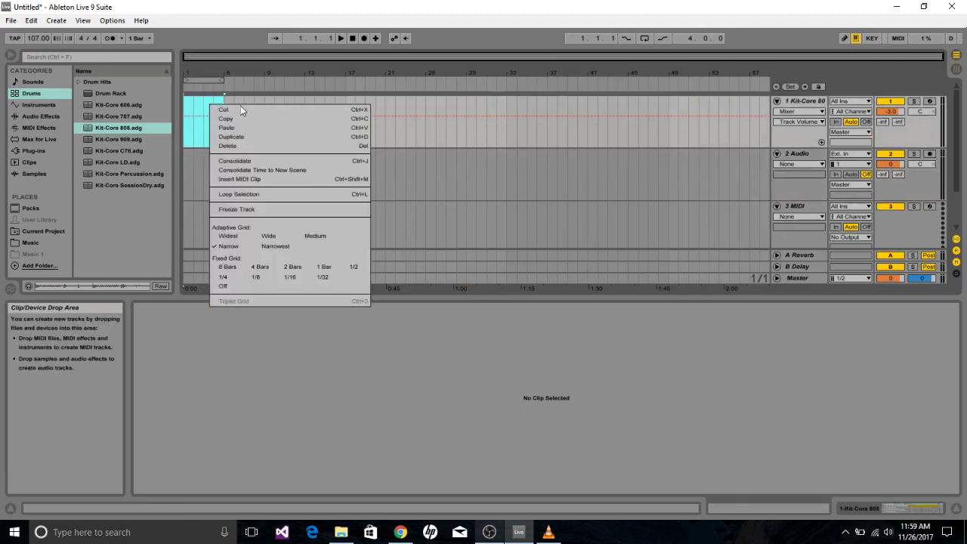
{"action": "left_click", "coordinate": [271, 179]}
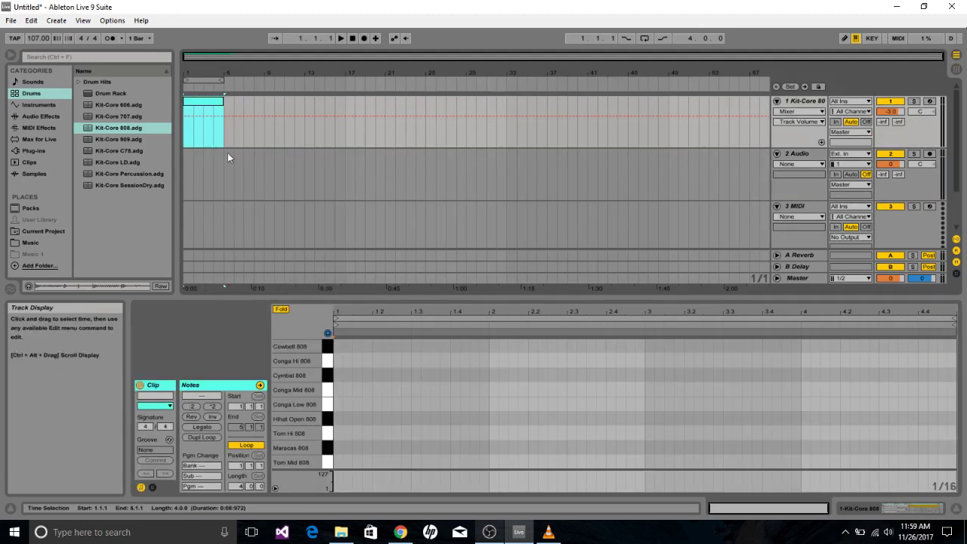
{"action": "left_click", "coordinate": [213, 136]}
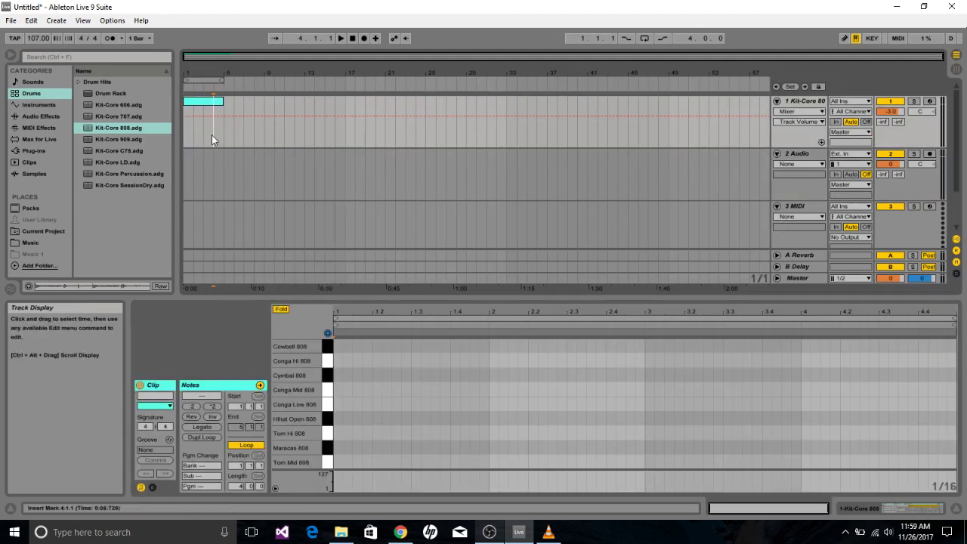
Open the new MIDI clip's notes and fit the Cowbell-to-Kick 808 lanes in view.
{"action": "left_click", "coordinate": [32, 96]}
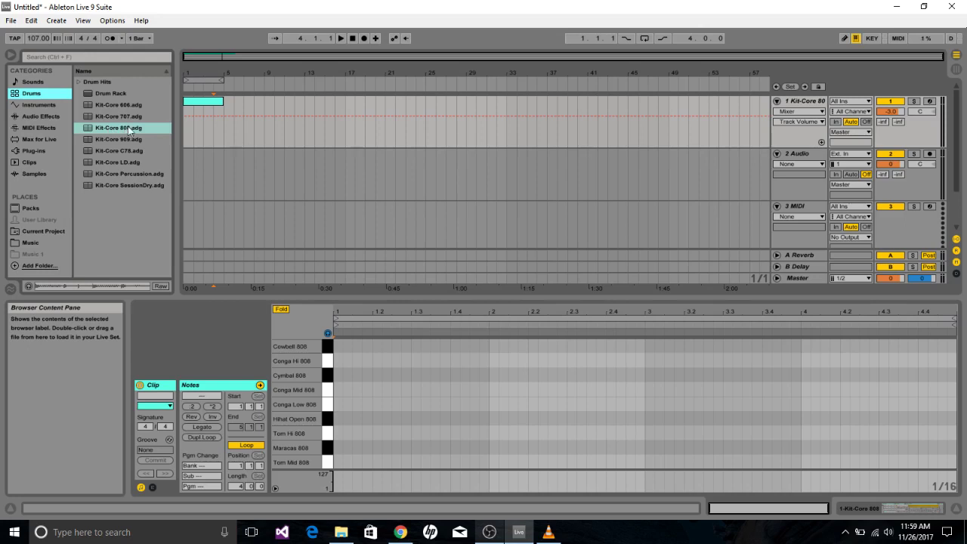
{"action": "left_click", "coordinate": [209, 104]}
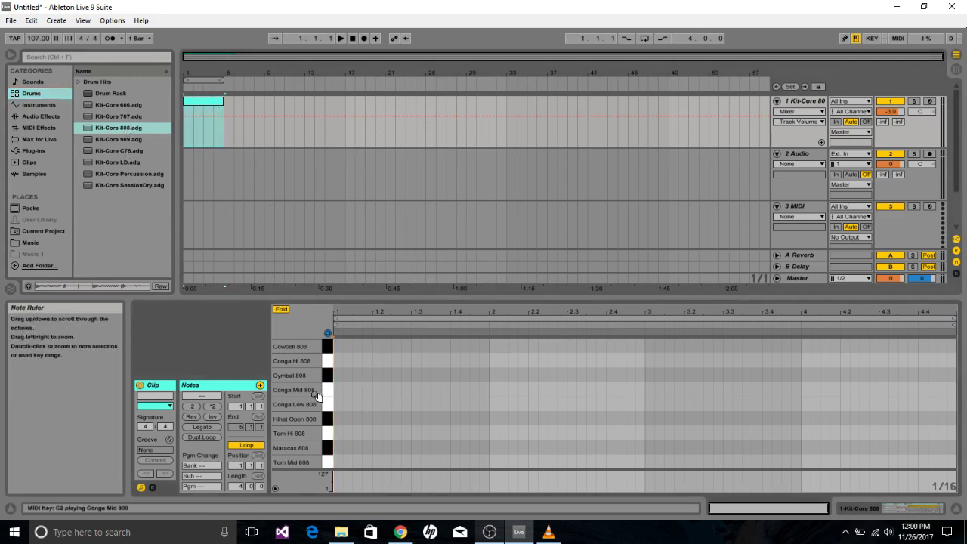
{"action": "scroll", "coordinate": [446, 395], "scroll_direction": "down", "scroll_amount": 3}
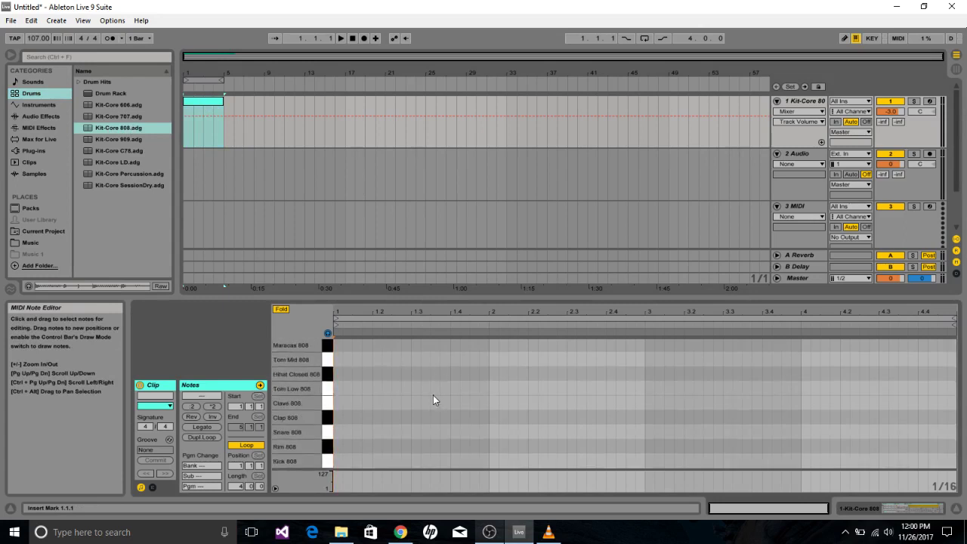
{"action": "left_click_drag", "start_coordinate": [320, 406], "coordinate": [302, 374]}
{"action": "mouse_move", "coordinate": [398, 312]}
{"action": "left_mouse_down"}
{"action": "mouse_move", "coordinate": [398, 355]}
{"action": "mouse_move", "coordinate": [398, 314]}
{"action": "left_mouse_up"}
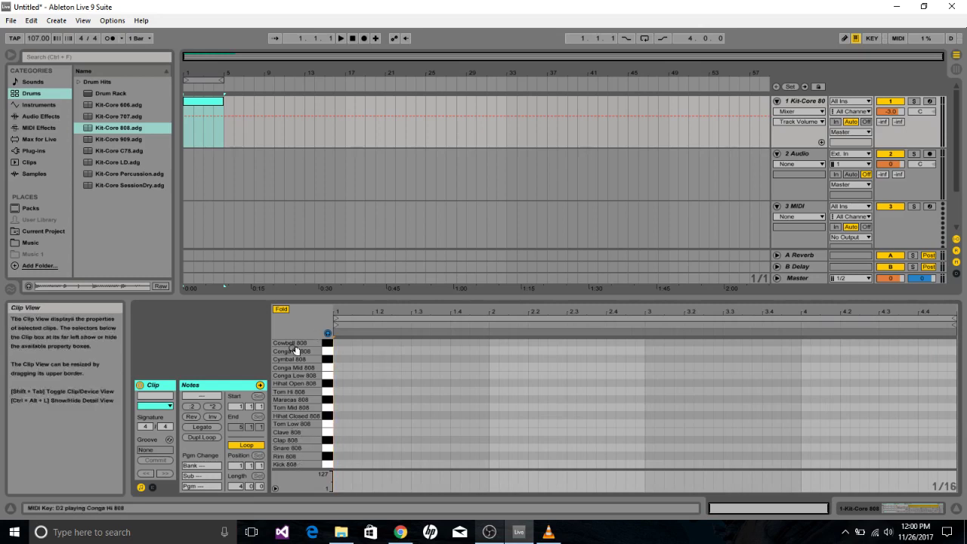
{"action": "left_click", "coordinate": [328, 465]}
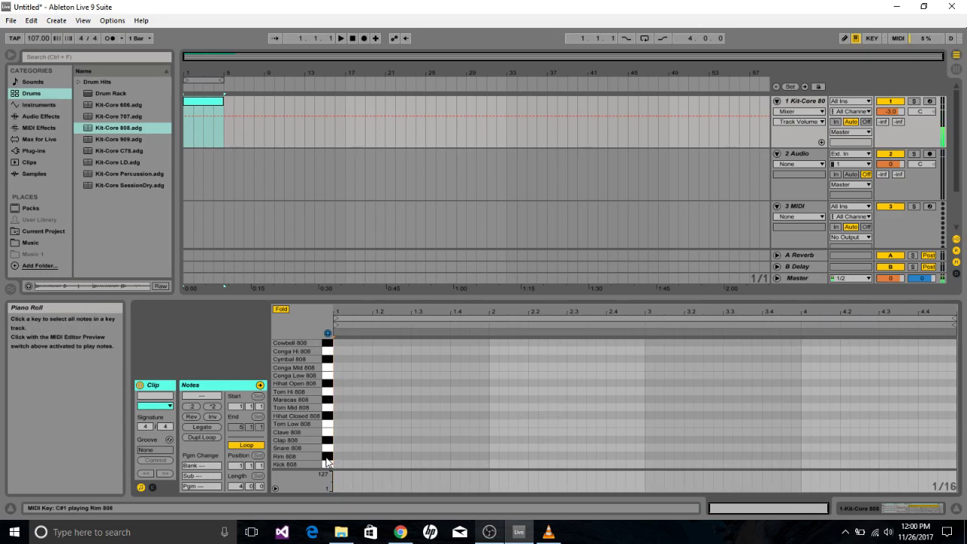
{"action": "left_click", "coordinate": [329, 445]}
{"action": "left_click", "coordinate": [326, 413]}
{"action": "left_click", "coordinate": [327, 382]}
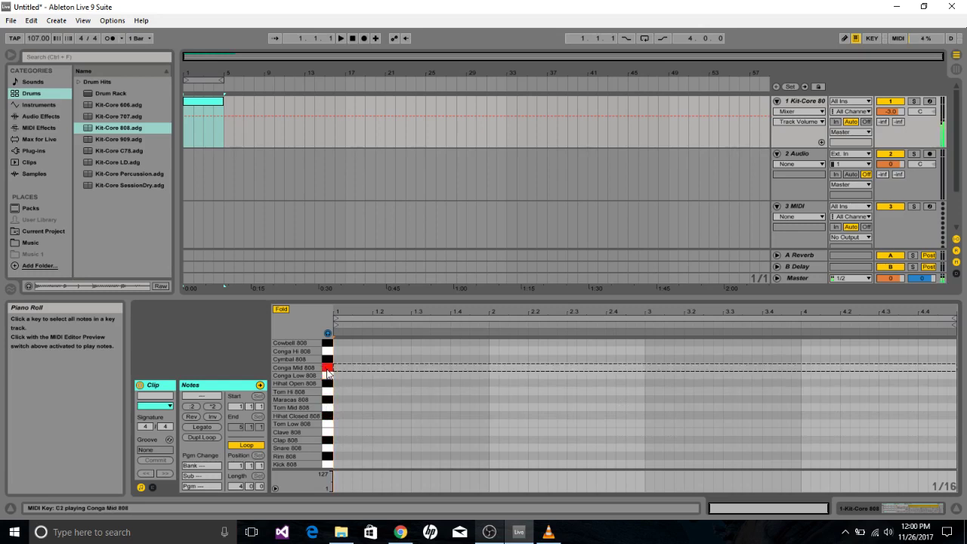
{"action": "left_click", "coordinate": [327, 345]}
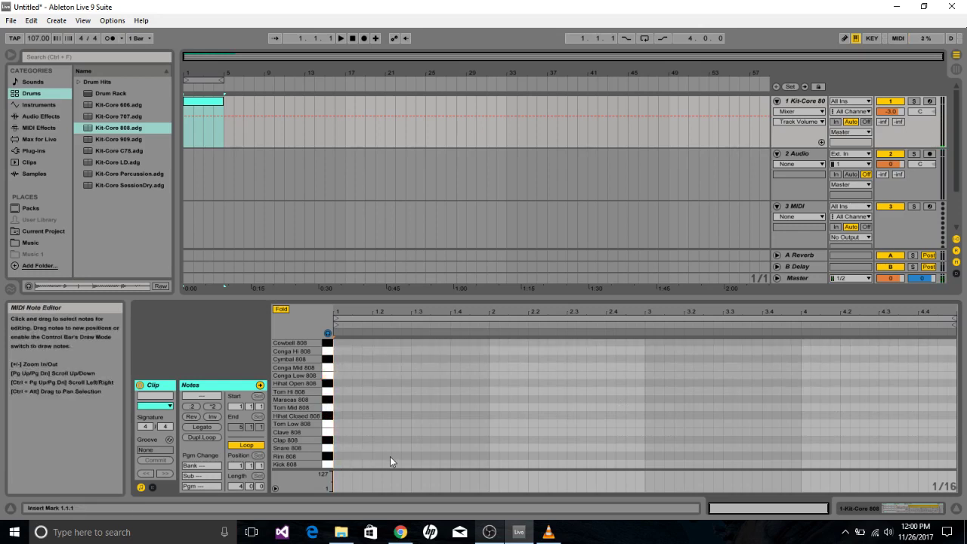
Place Kick 808 hits at 1.1 and 1.3, Snare 808 at 1.2 and 1.4, and play it.
{"action": "double_click", "coordinate": [339, 464]}
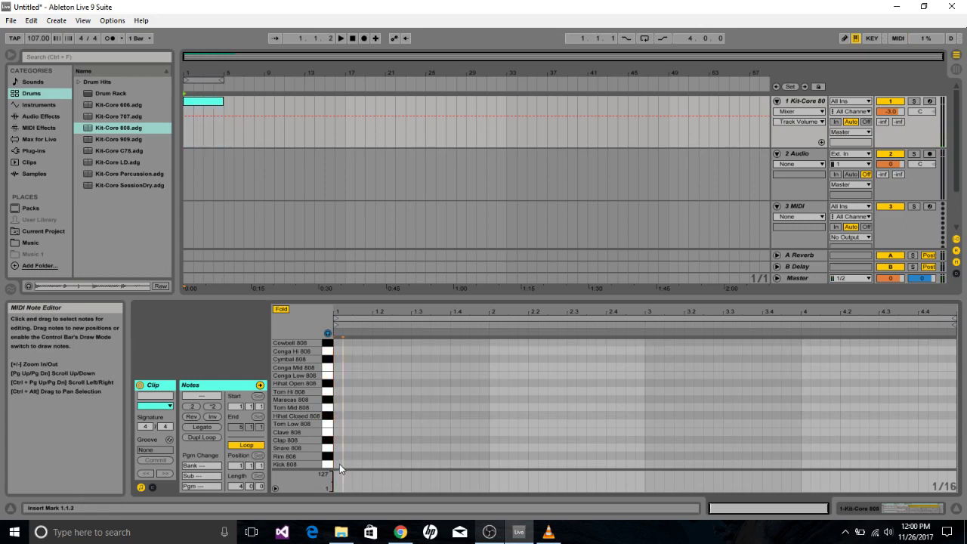
{"action": "double_click", "coordinate": [377, 447]}
{"action": "double_click", "coordinate": [415, 464]}
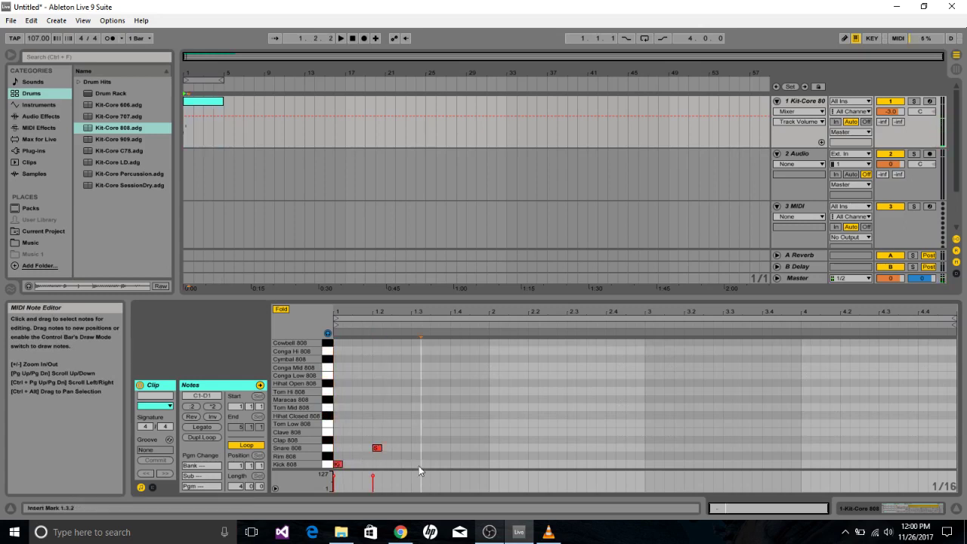
{"action": "double_click", "coordinate": [452, 447]}
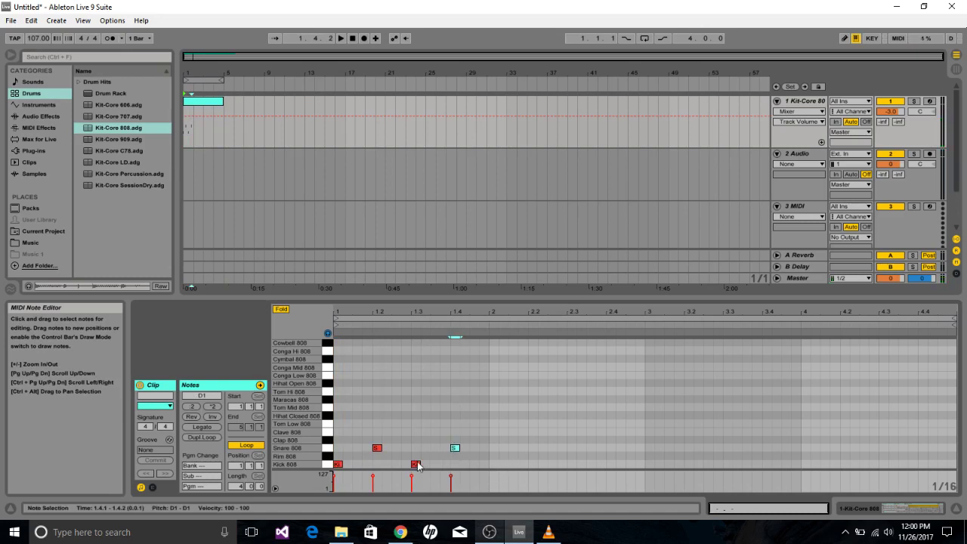
{"action": "left_click", "coordinate": [417, 463]}
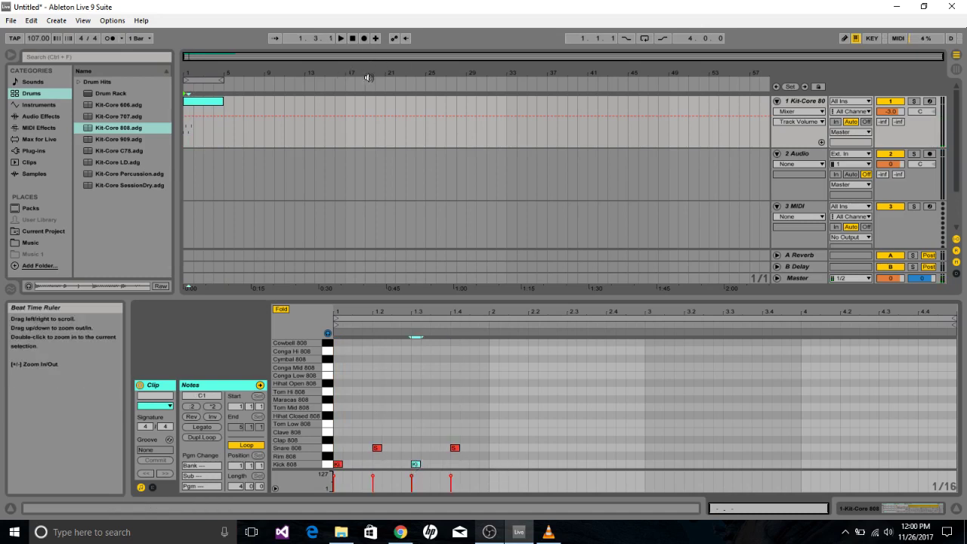
{"action": "left_click", "coordinate": [342, 39]}
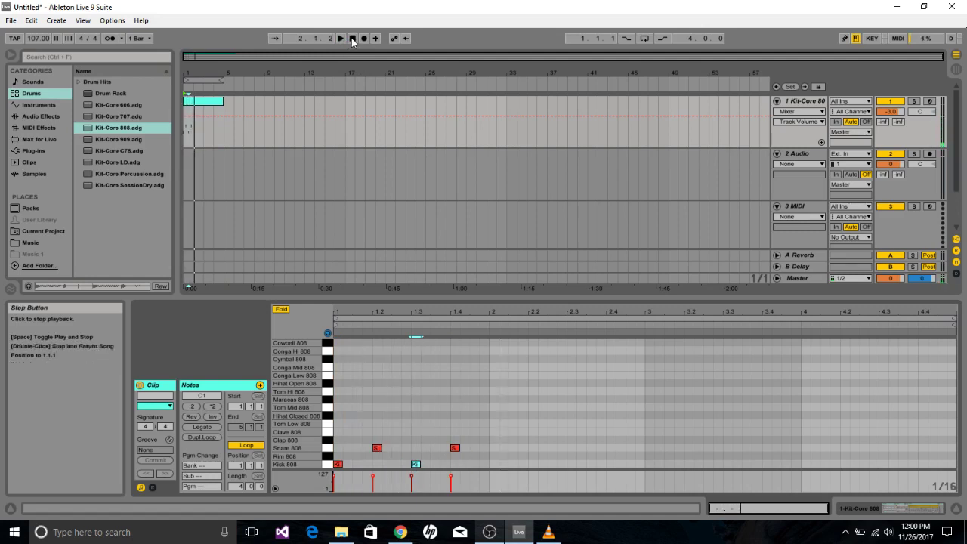
Add closed hi-hat eighth notes across the first bar.
{"action": "double_click", "coordinate": [338, 416]}
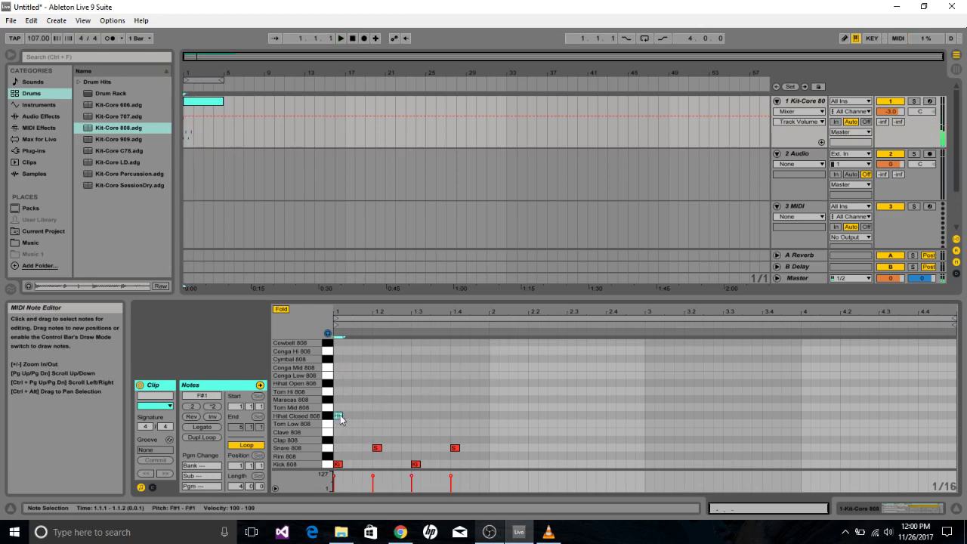
{"action": "double_click", "coordinate": [357, 415]}
{"action": "double_click", "coordinate": [377, 415]}
{"action": "left_click", "coordinate": [395, 415]}
{"action": "double_click", "coordinate": [396, 414]}
{"action": "double_click", "coordinate": [415, 415]}
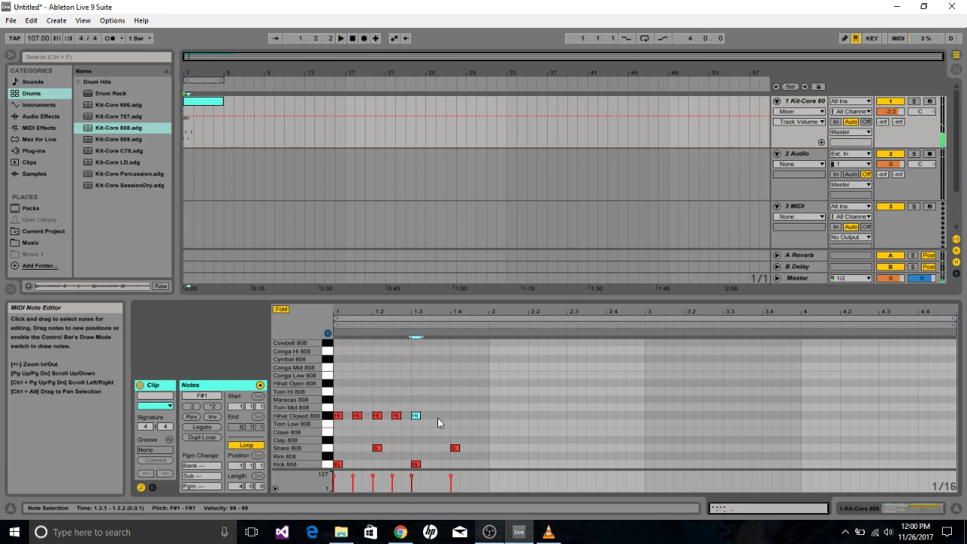
{"action": "double_click", "coordinate": [434, 416]}
{"action": "double_click", "coordinate": [454, 415]}
{"action": "left_click", "coordinate": [476, 421]}
Add an open hi-hat at 1.4.3 and audition the bar.
{"action": "double_click", "coordinate": [474, 383]}
{"action": "left_click", "coordinate": [464, 428]}
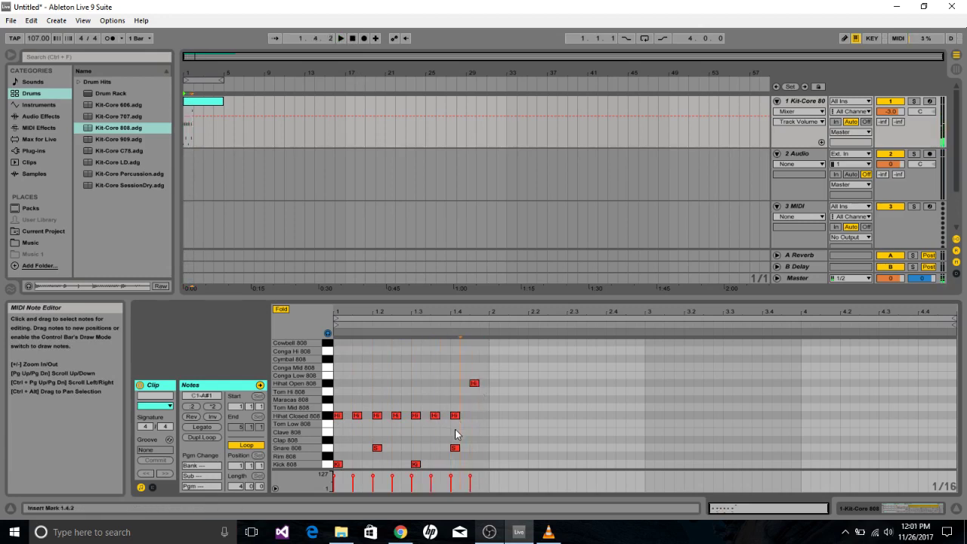
{"action": "left_click", "coordinate": [485, 455]}
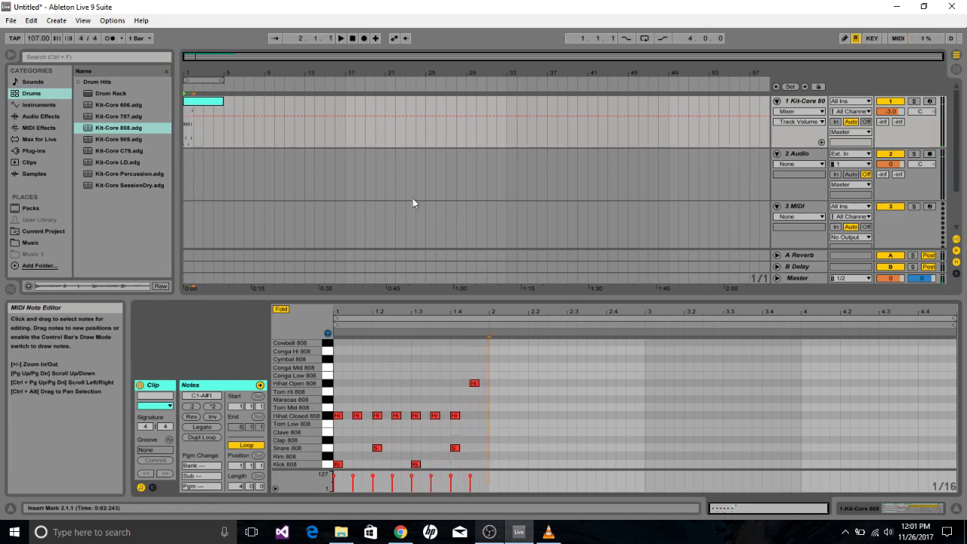
{"action": "left_click", "coordinate": [340, 38]}
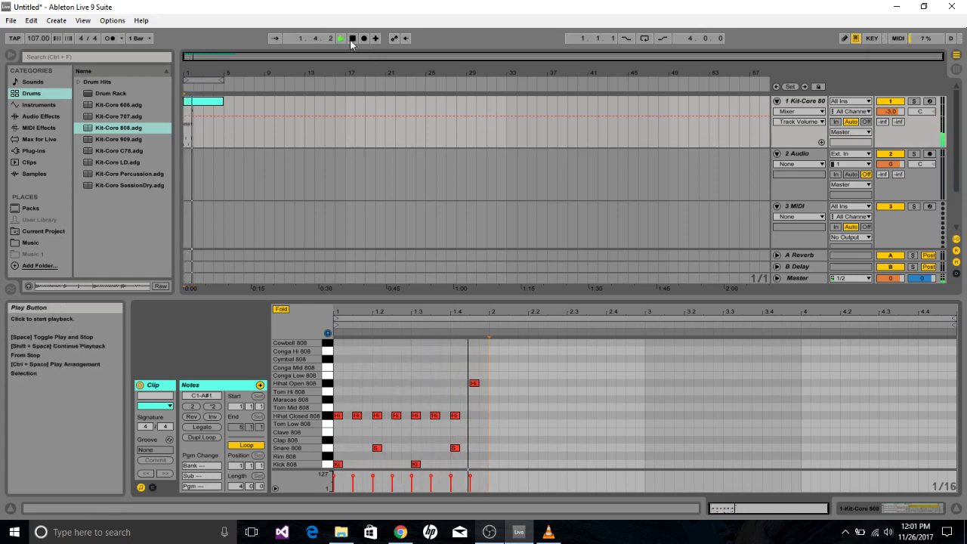
{"action": "left_click", "coordinate": [353, 38]}
Add an extra Kick 808 hit at 1.3.3 and audition the bar again.
{"action": "double_click", "coordinate": [435, 464]}
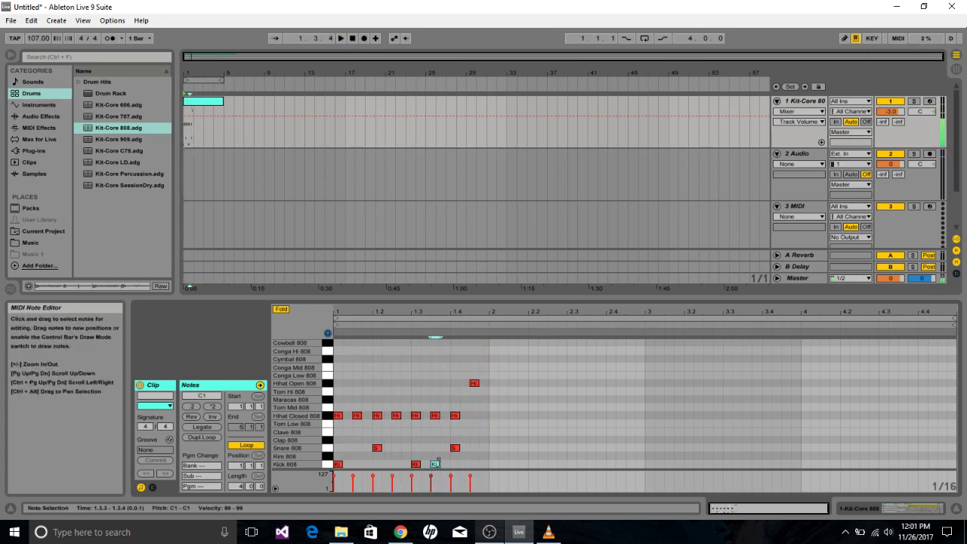
{"action": "left_click", "coordinate": [472, 449]}
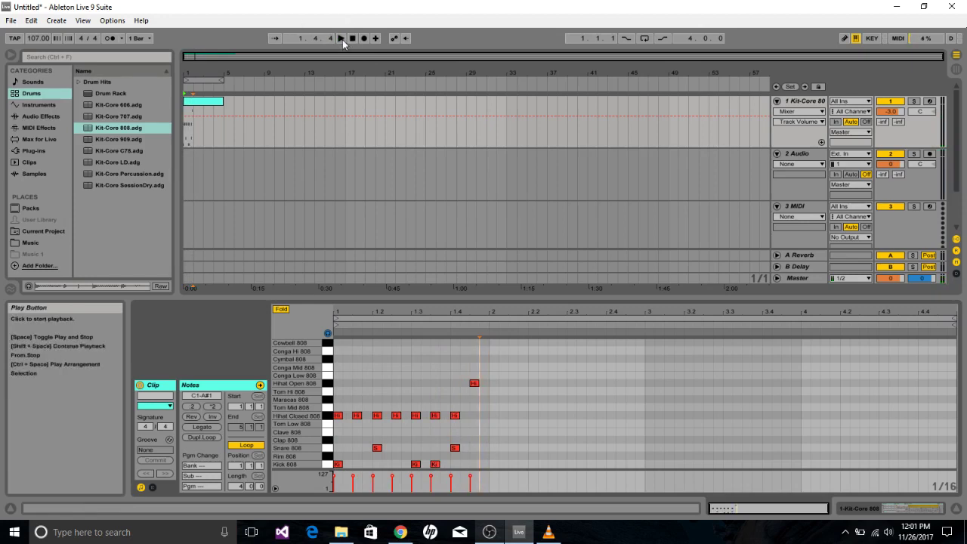
{"action": "left_click", "coordinate": [342, 39]}
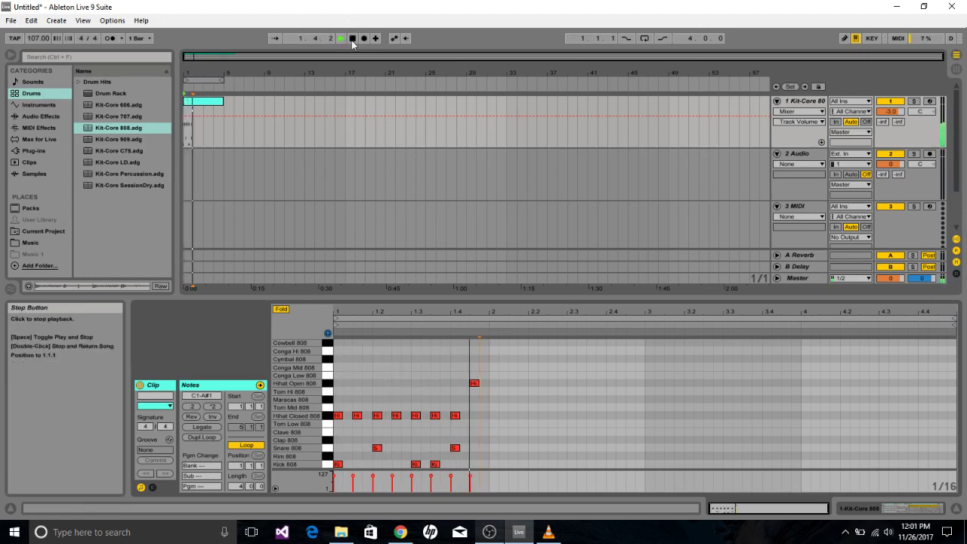
{"action": "left_click", "coordinate": [353, 39]}
{"action": "left_click", "coordinate": [444, 406]}
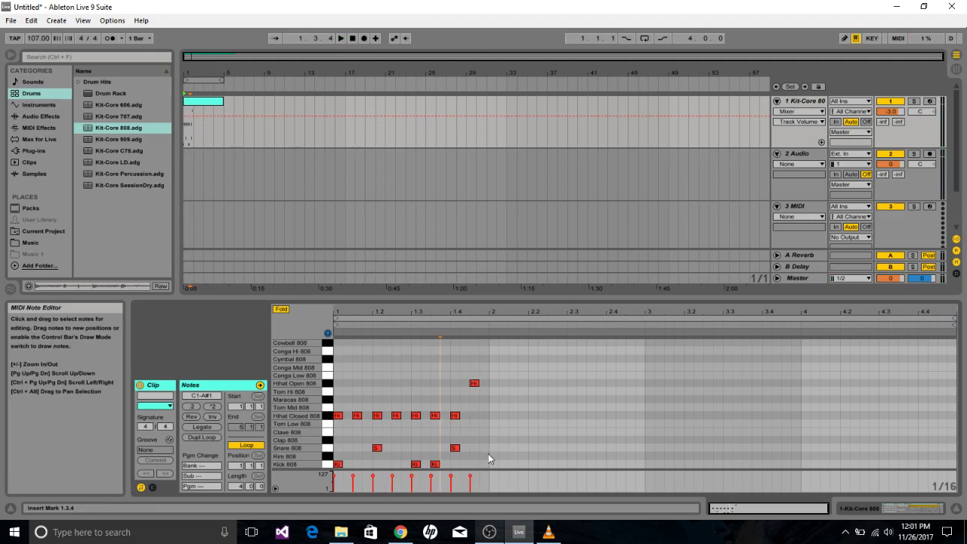
Select all bar-1 drum notes and duplicate them with Ctrl+D into bars 2–4.
{"action": "left_click", "coordinate": [485, 466]}
{"action": "left_click_drag", "start_coordinate": [485, 466], "coordinate": [311, 361]}
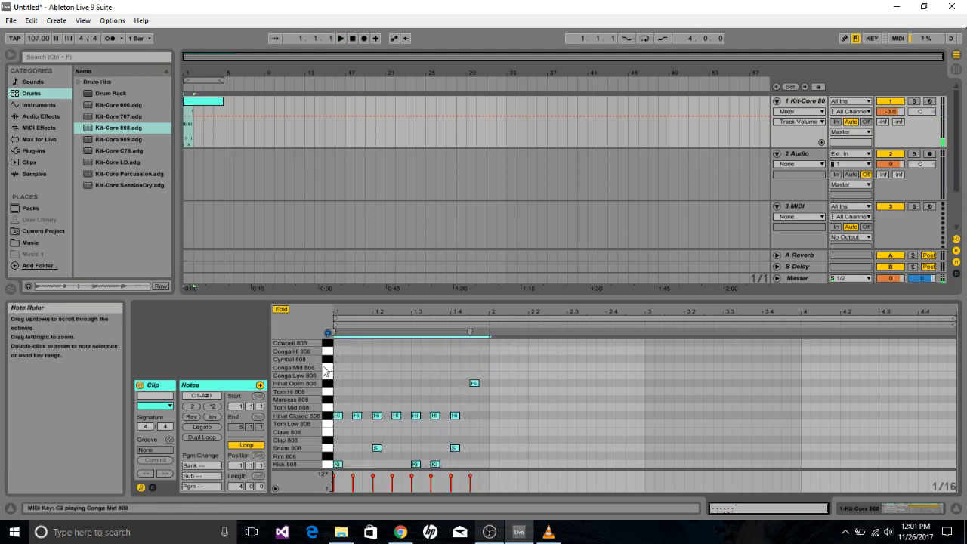
{"action": "key", "text": "ctrl+d"}
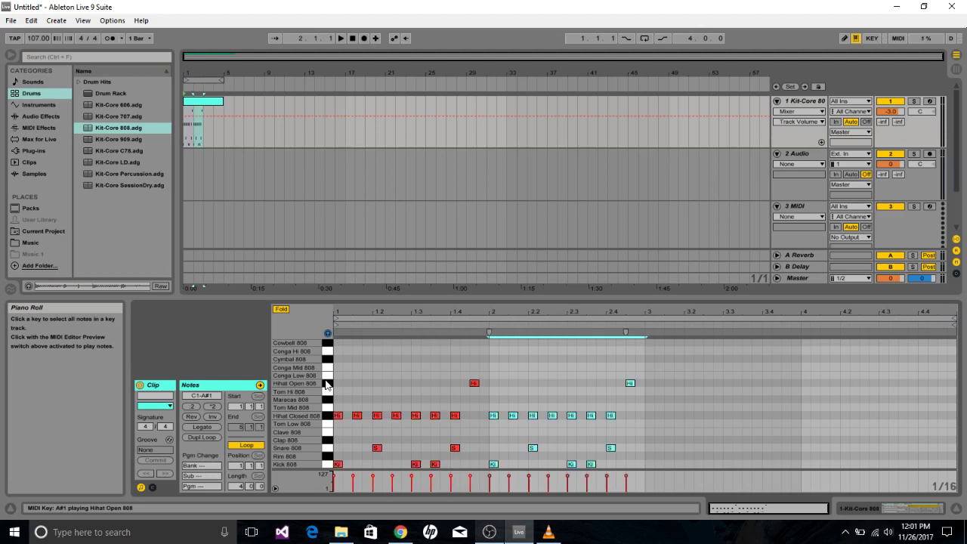
{"action": "key", "text": "ctrl+d"}
{"action": "key", "text": "ctrl+d"}
{"action": "left_click", "coordinate": [708, 398]}
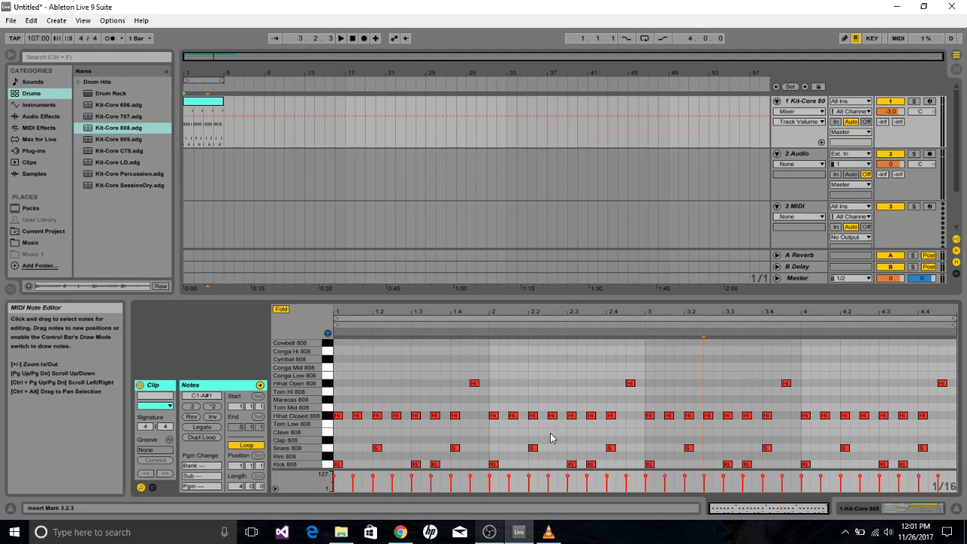
Add extra Kick 808 hits in bar 2 and just before bar 3.
{"action": "double_click", "coordinate": [514, 464]}
{"action": "double_click", "coordinate": [592, 464]}
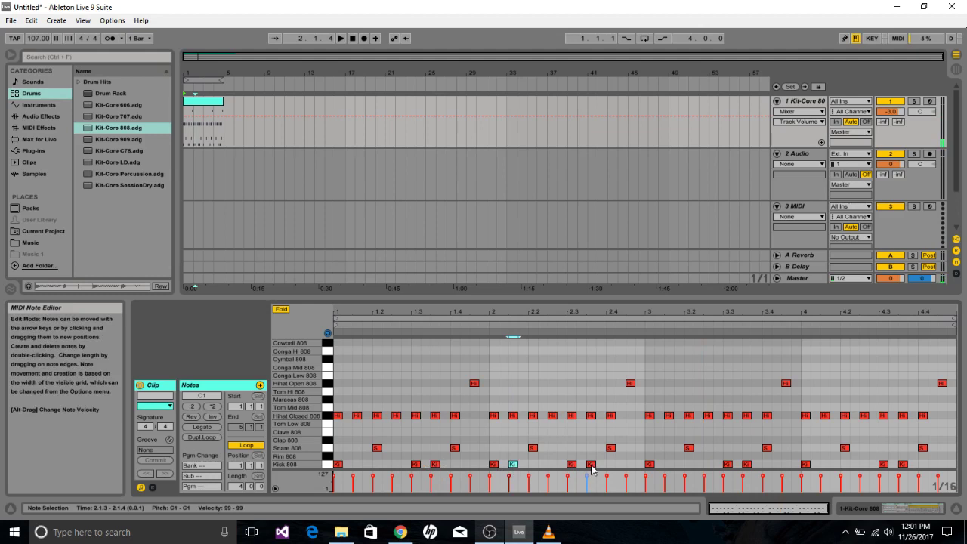
{"action": "double_click", "coordinate": [640, 464]}
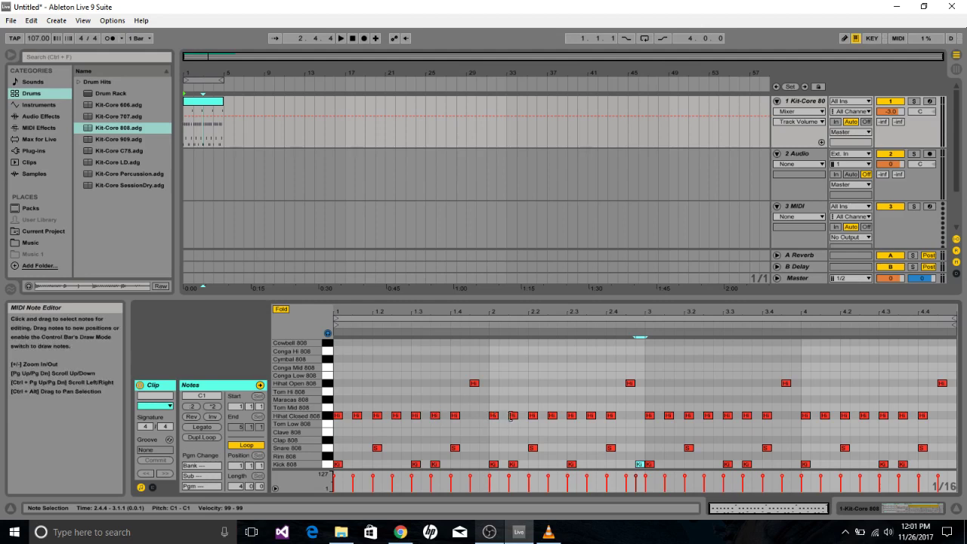
Add closed hi-hats at 4.4.2, 4.4.3, 4.4.4 and 3.1.2, removing the final open hi-hat.
{"action": "double_click", "coordinate": [929, 415]}
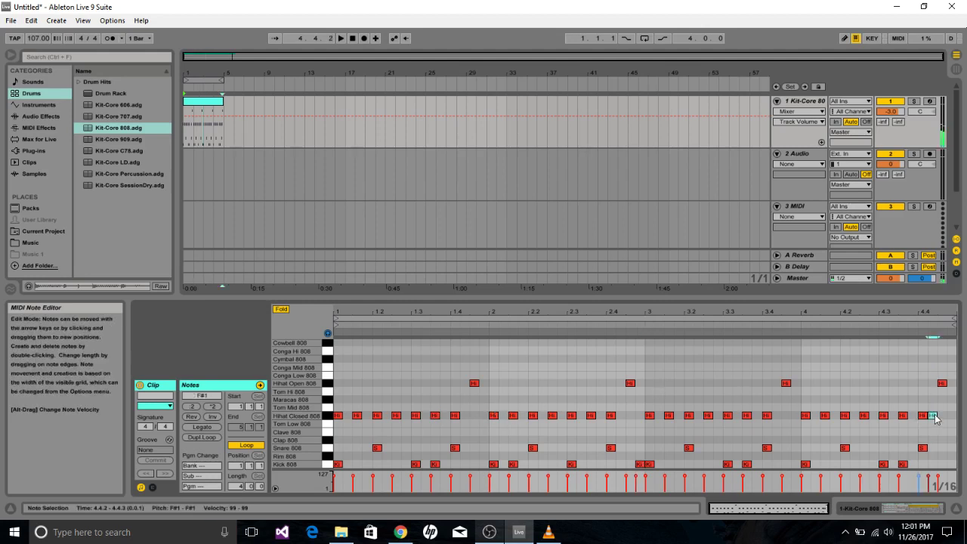
{"action": "double_click", "coordinate": [939, 415]}
{"action": "double_click", "coordinate": [951, 415]}
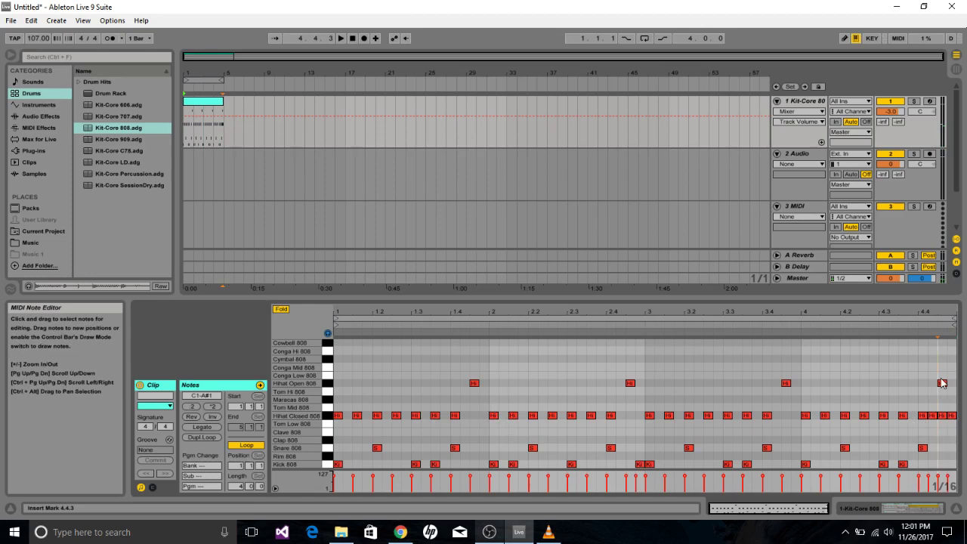
{"action": "double_click", "coordinate": [942, 383]}
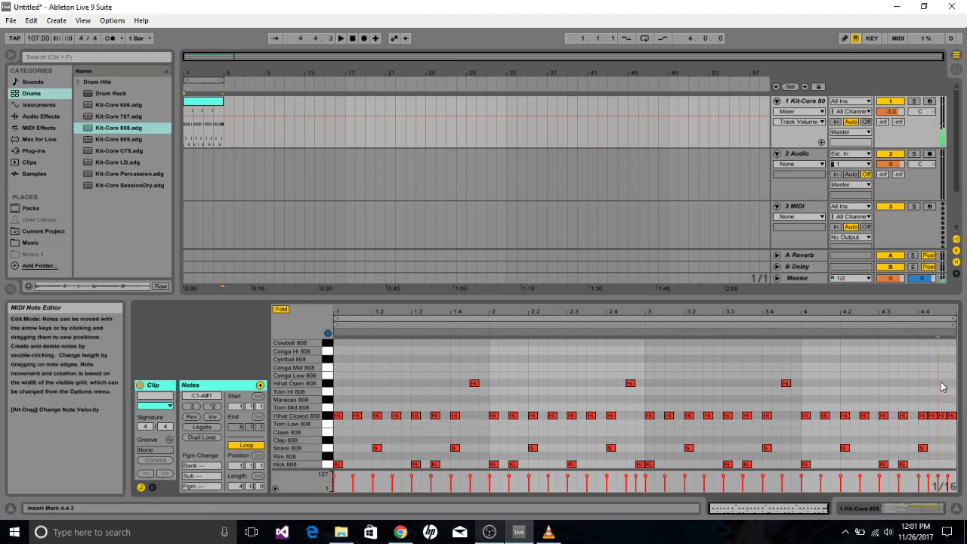
{"action": "double_click", "coordinate": [662, 416]}
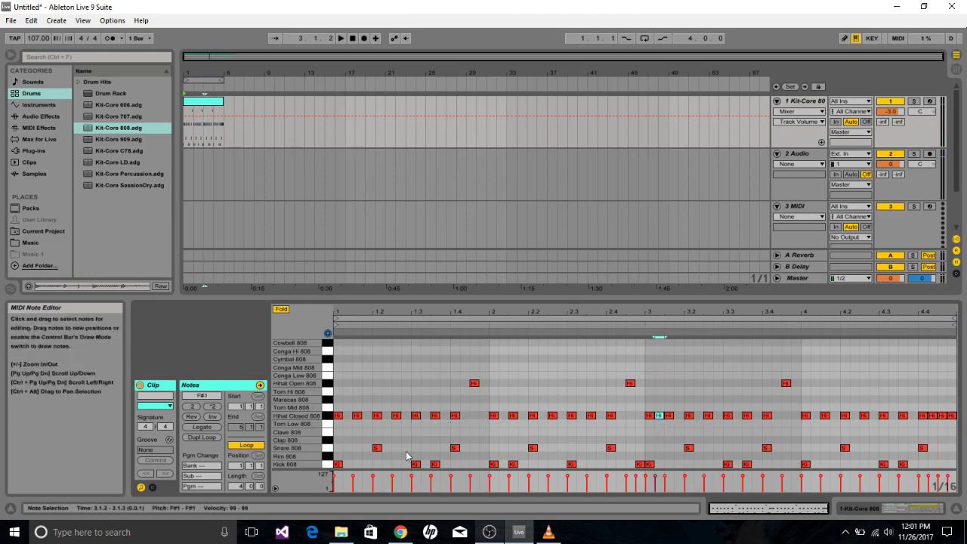
Add Kick 808 hits at 1.1.3, 3.4.3 and 4.2.3.
{"action": "double_click", "coordinate": [357, 464]}
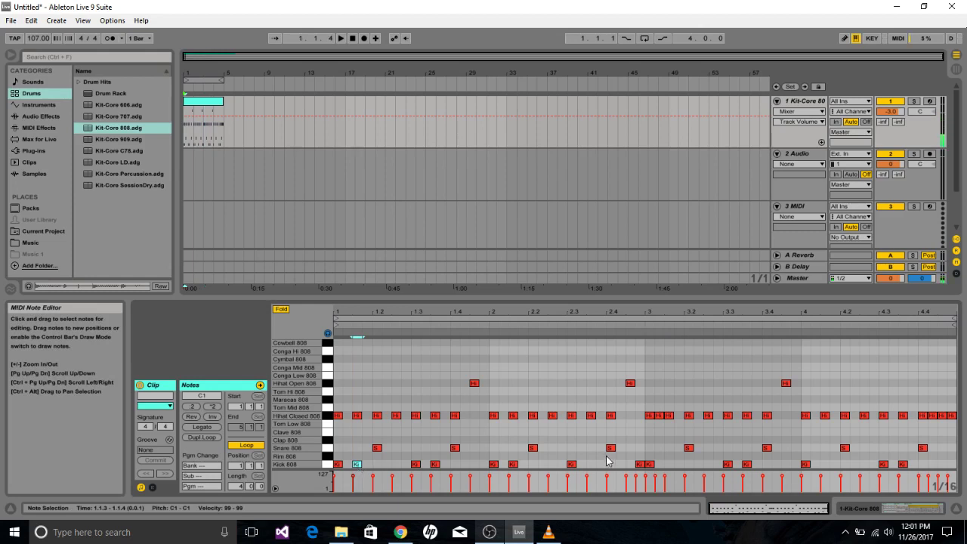
{"action": "double_click", "coordinate": [786, 465]}
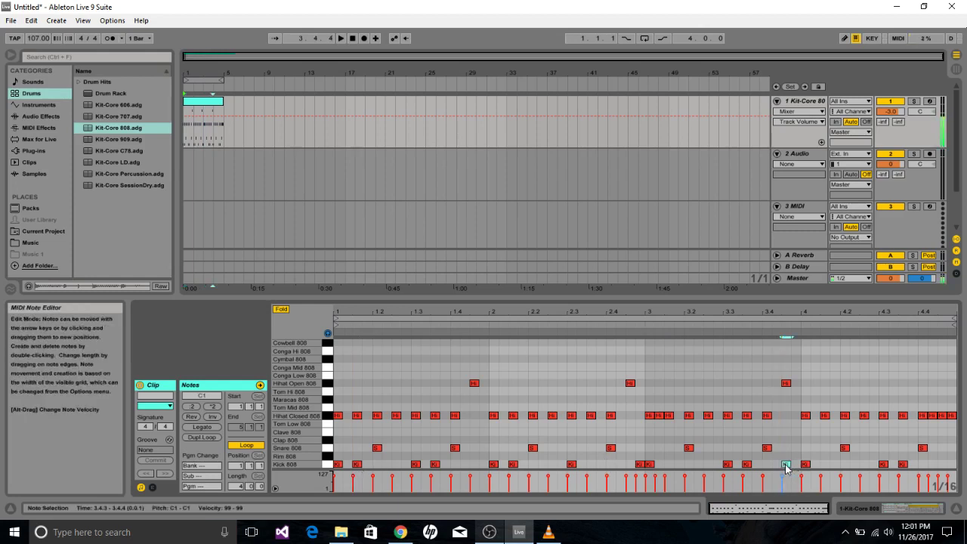
{"action": "left_click", "coordinate": [859, 466]}
{"action": "double_click", "coordinate": [863, 465]}
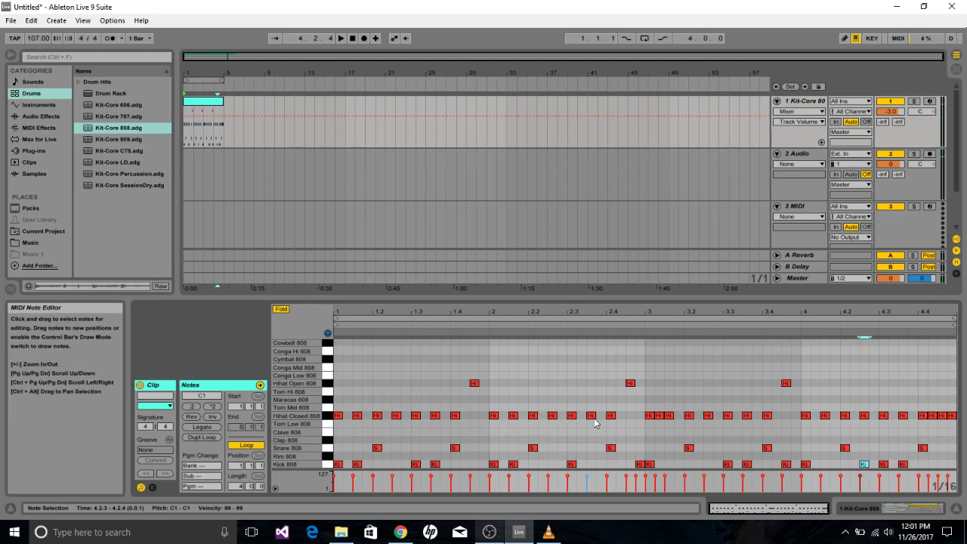
Play the varied clip from 1.1.1, stop, and select the Kit-Core 808 clip in the arrangement.
{"action": "left_click", "coordinate": [488, 425]}
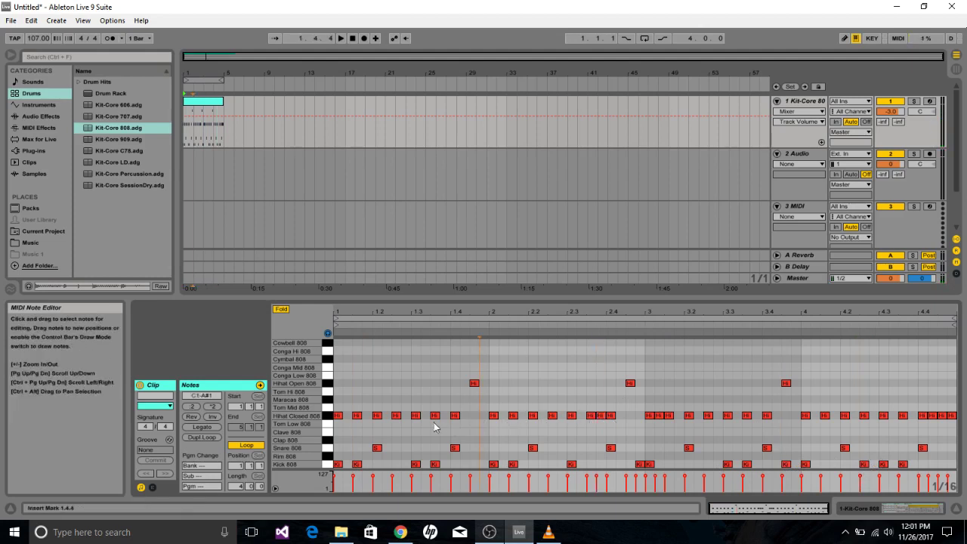
{"action": "left_click", "coordinate": [352, 39]}
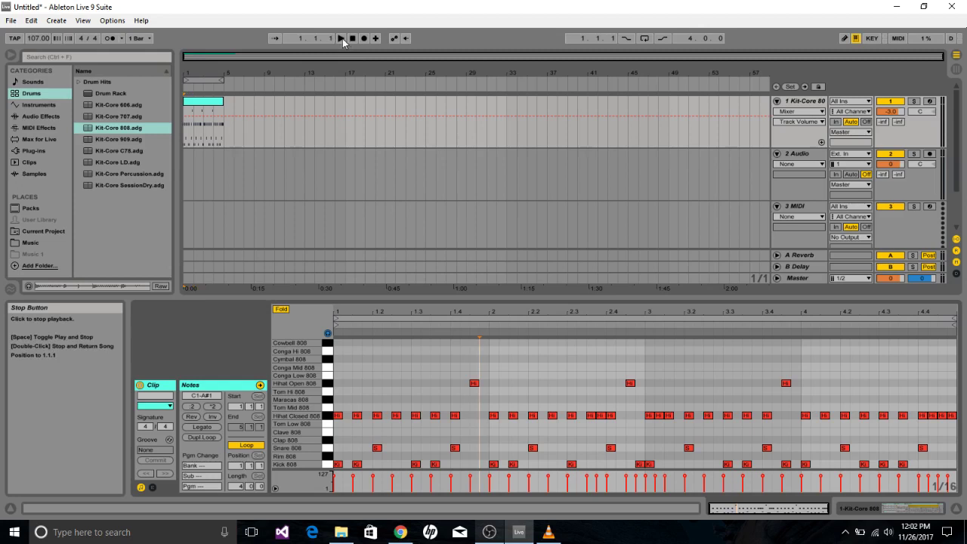
{"action": "left_click", "coordinate": [342, 39]}
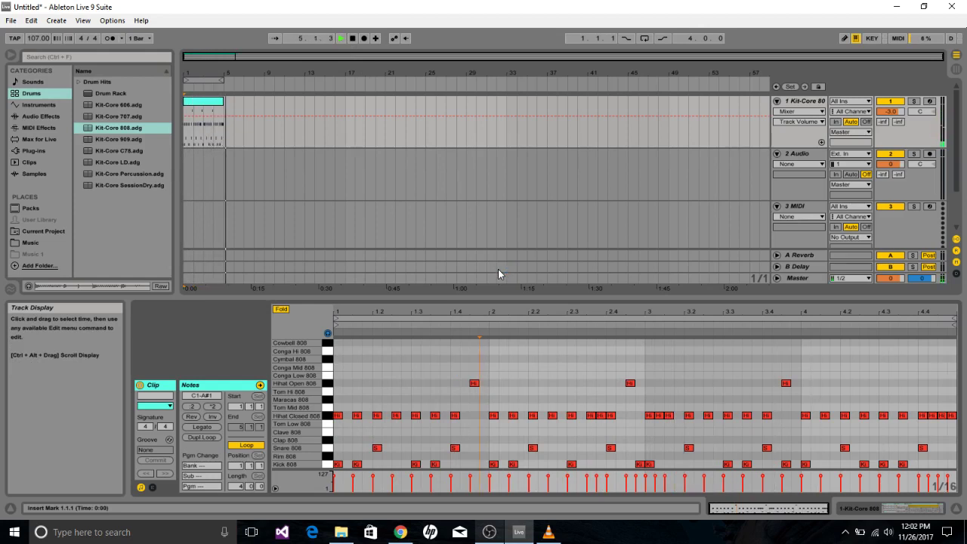
{"action": "left_click", "coordinate": [313, 96]}
{"action": "left_click", "coordinate": [352, 38]}
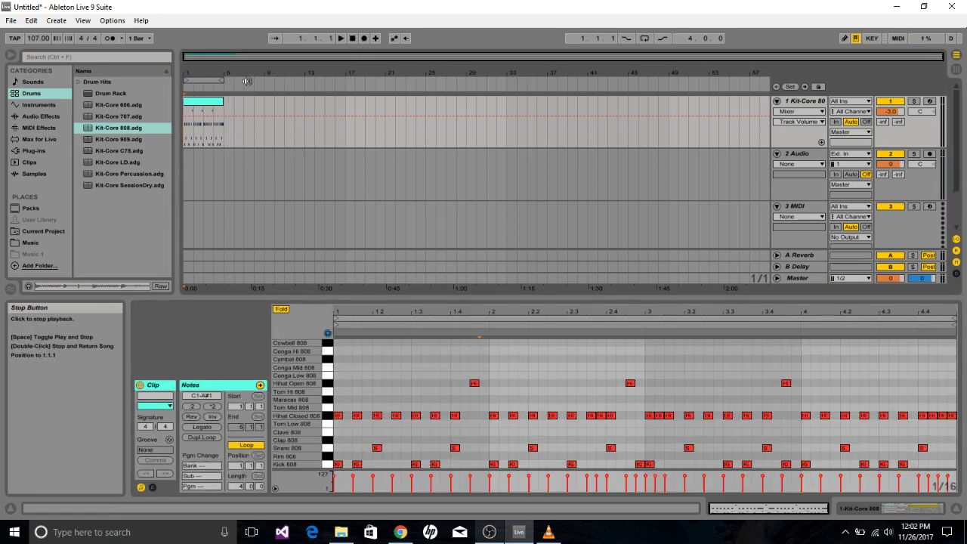
{"action": "left_click", "coordinate": [212, 110]}
{"action": "left_click", "coordinate": [412, 409]}
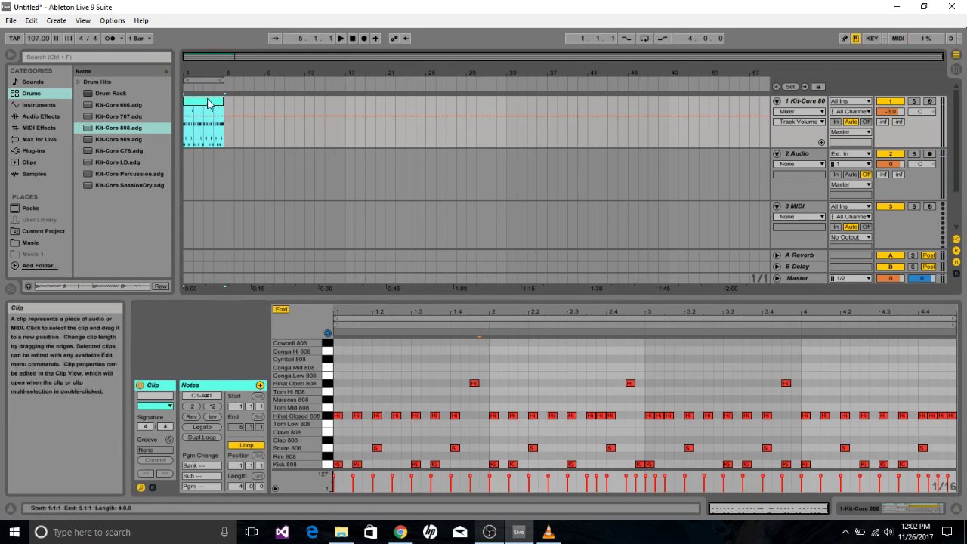
Paste the drum clip at bar 5 and duplicate it with Ctrl+D through bar 17.
{"action": "right_click", "coordinate": [202, 106]}
{"action": "left_click", "coordinate": [231, 103]}
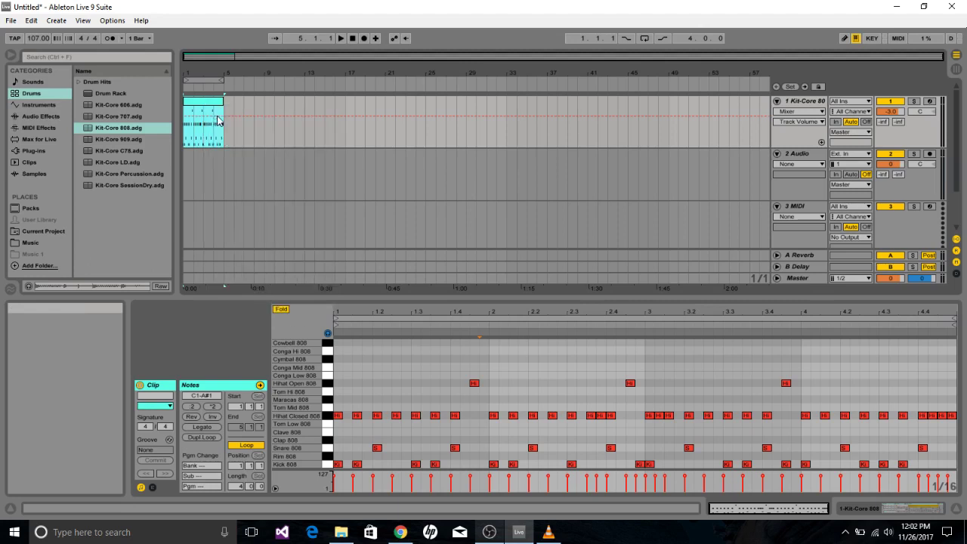
{"action": "right_click", "coordinate": [226, 101]}
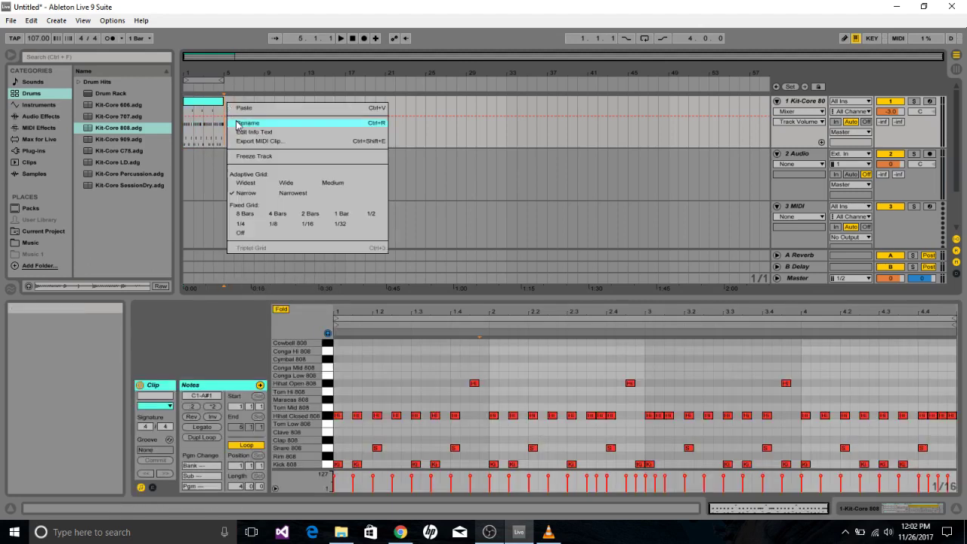
{"action": "left_click", "coordinate": [253, 106]}
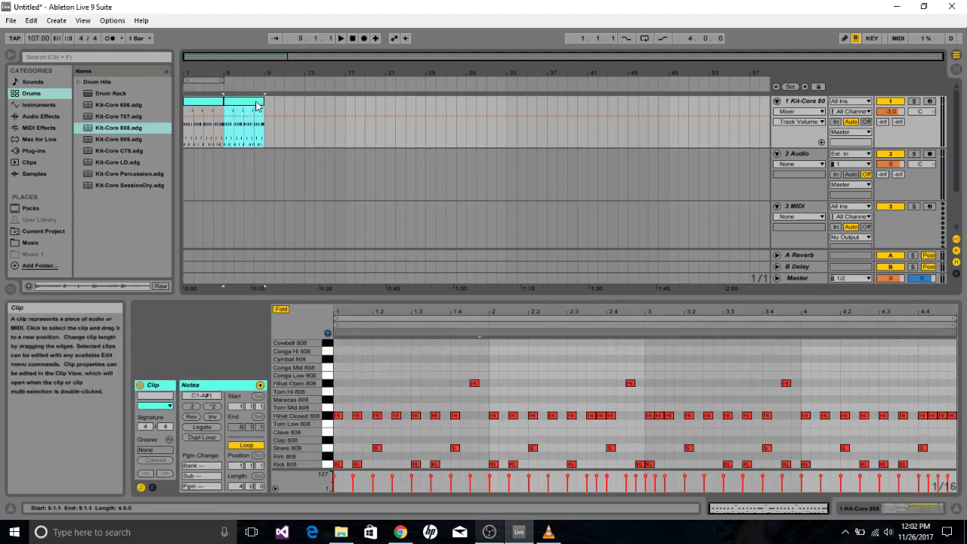
{"action": "key", "text": "ctrl+d"}
{"action": "key", "text": "ctrl+d"}
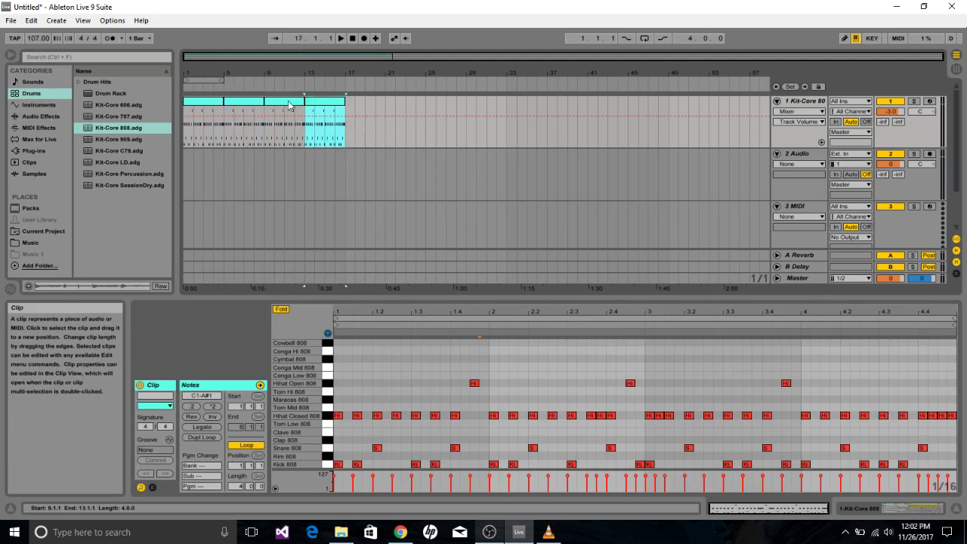
{"action": "left_click", "coordinate": [413, 110]}
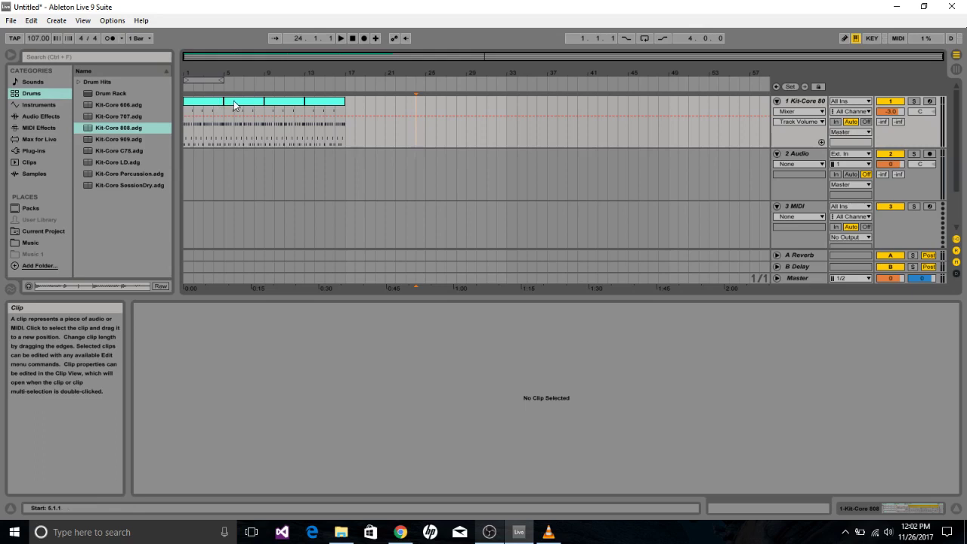
Return the song position to 1.1.1 to play the four drum clips from the start.
{"action": "left_click", "coordinate": [374, 115]}
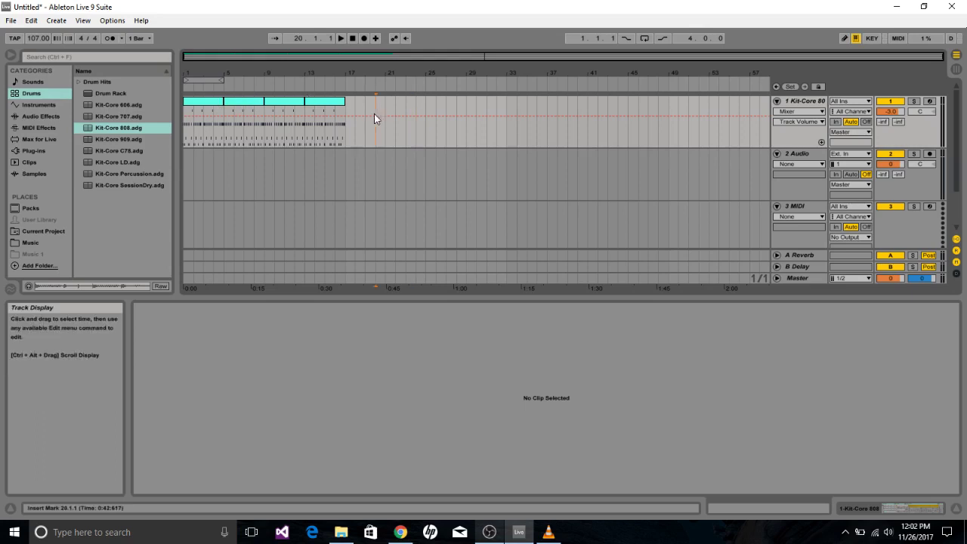
{"action": "double_click", "coordinate": [351, 39]}
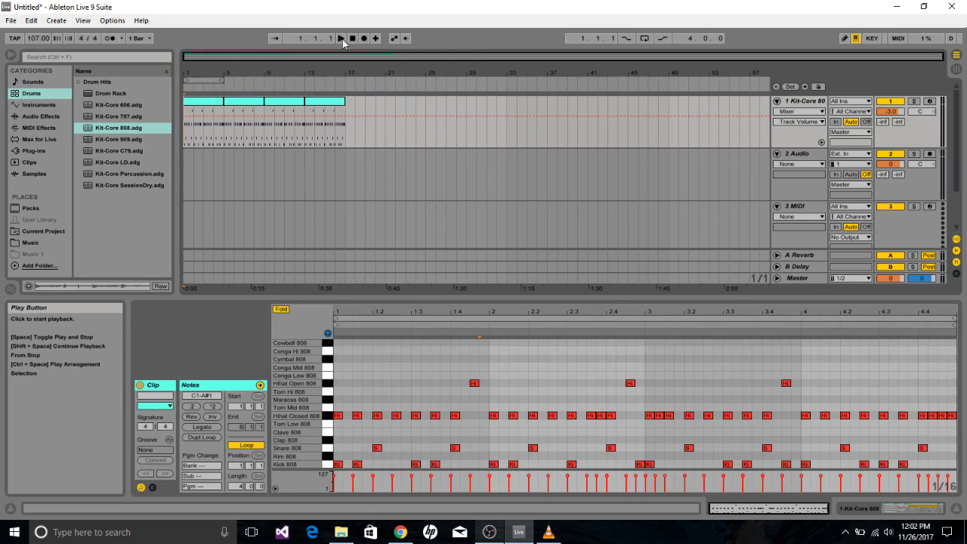